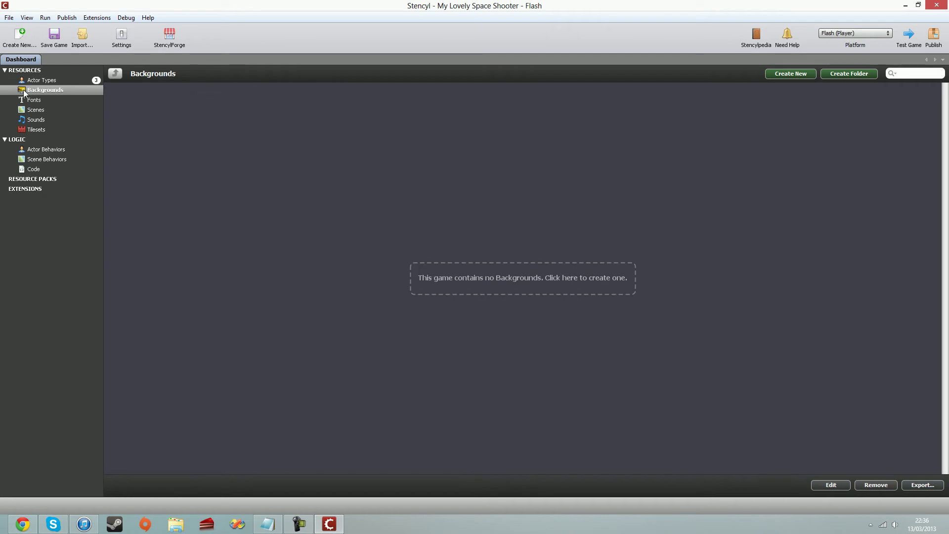
# - Create a new background named Starscape
pyautogui.click(592, 281)
pyautogui.write('Starscape')
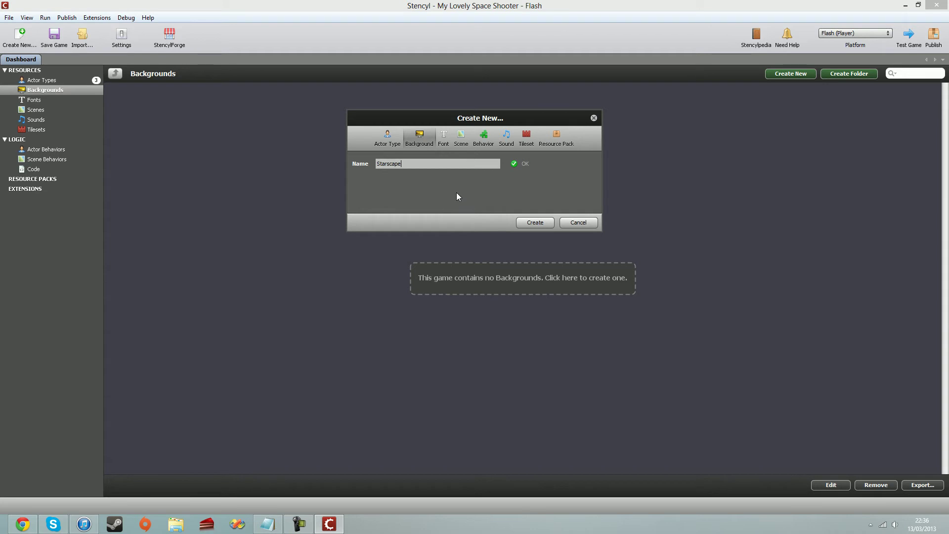
pyautogui.press('Return')
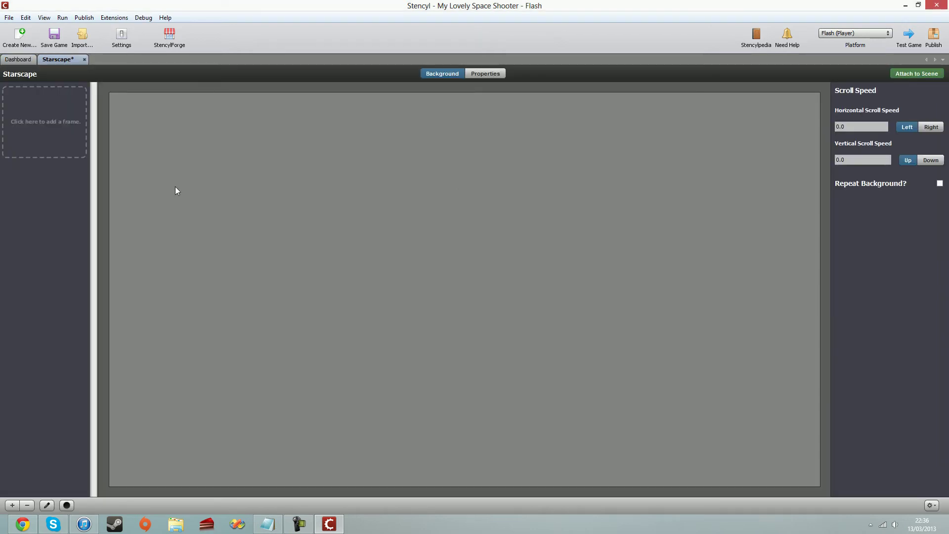
# - Add Space Background.png from the CC2 Game Assets folder as the first frame of the Starscape background
pyautogui.click(35, 121)
pyautogui.click(292, 161)
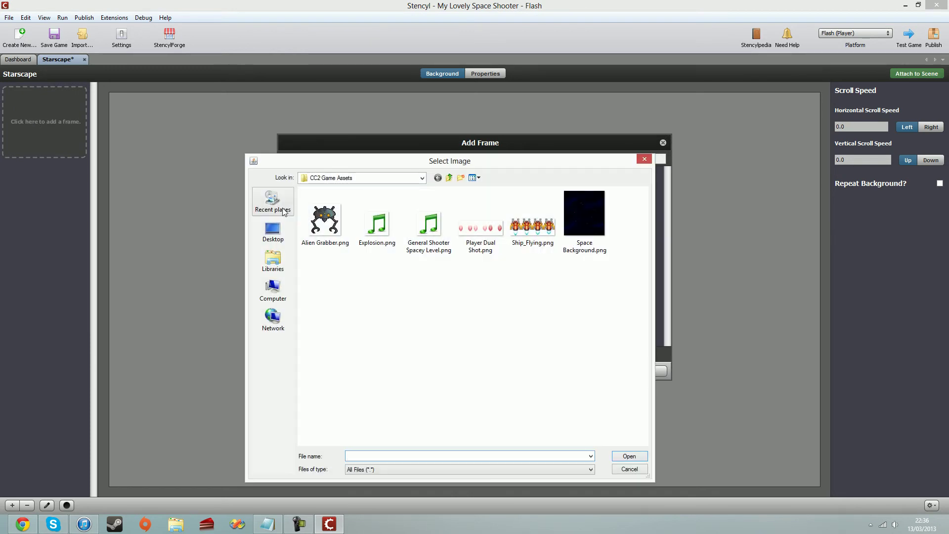
pyautogui.click(644, 159)
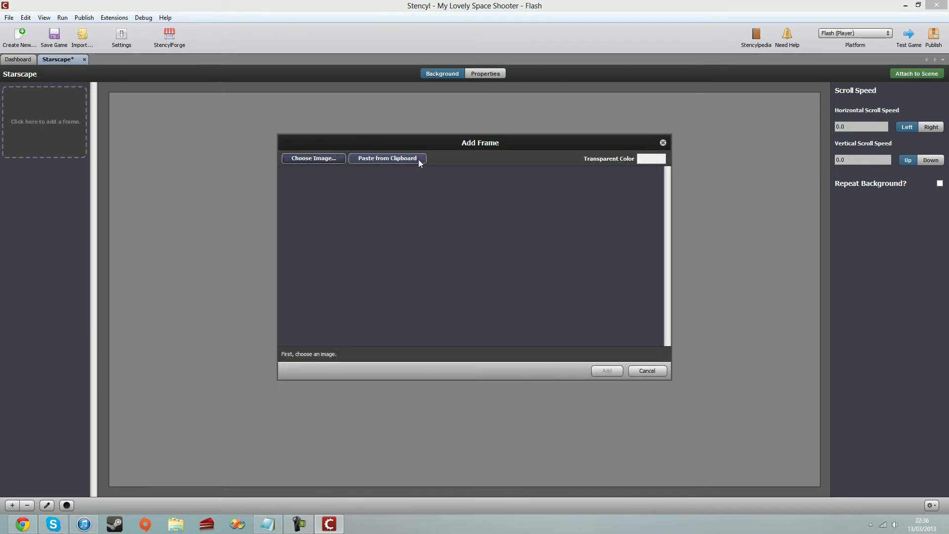
pyautogui.click(313, 158)
pyautogui.click(584, 217)
pyautogui.doubleClick(584, 217)
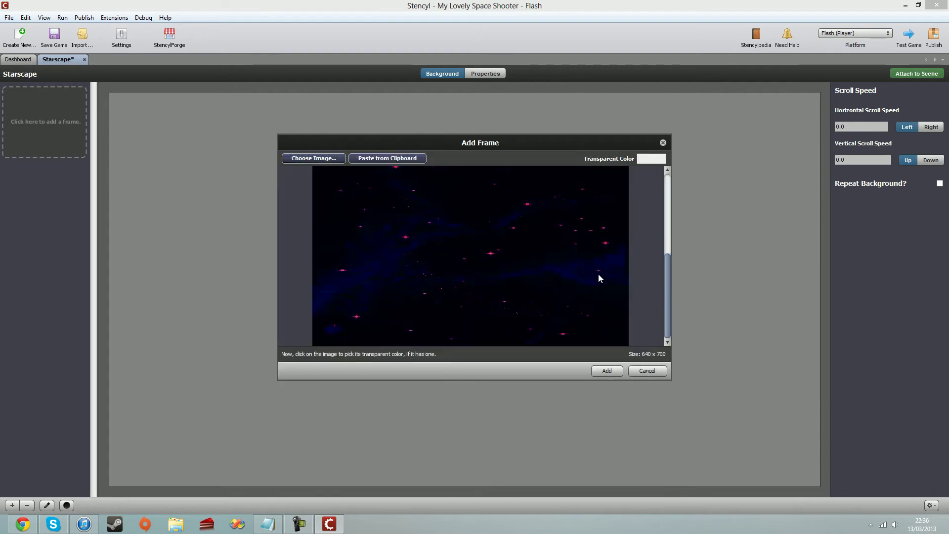
pyautogui.click(607, 370)
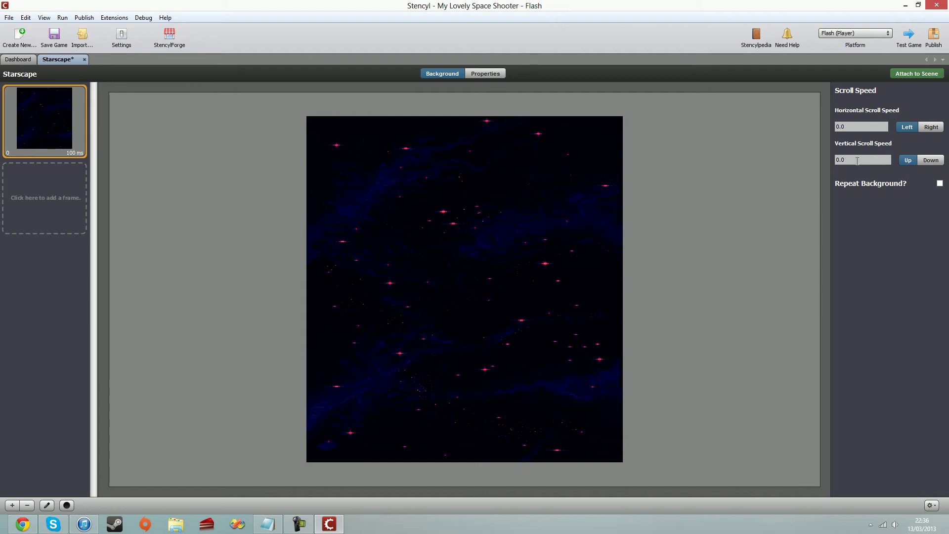
# - Set the Starscape background's vertical scroll speed to 5 downward, and save the game before closing the background
pyautogui.click(929, 161)
pyautogui.click(875, 163)
pyautogui.write('5')
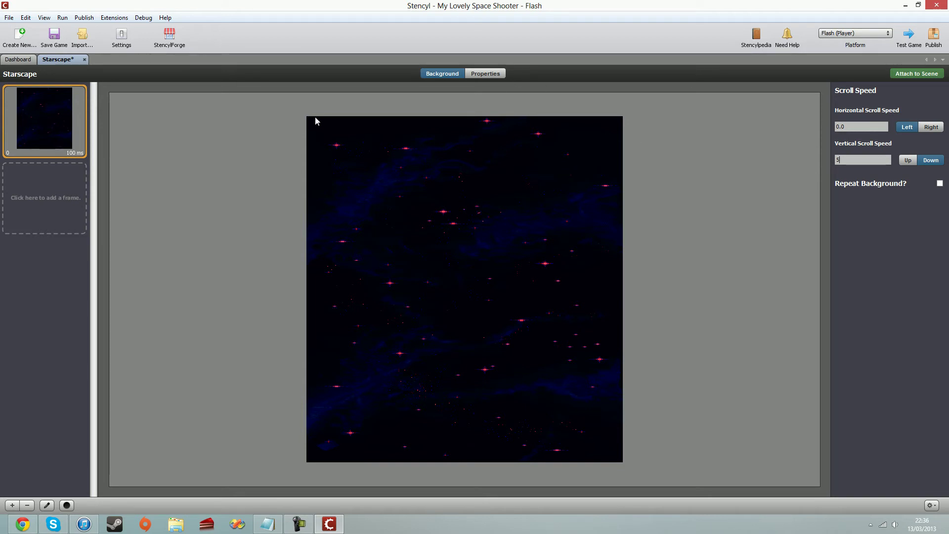
pyautogui.click(482, 75)
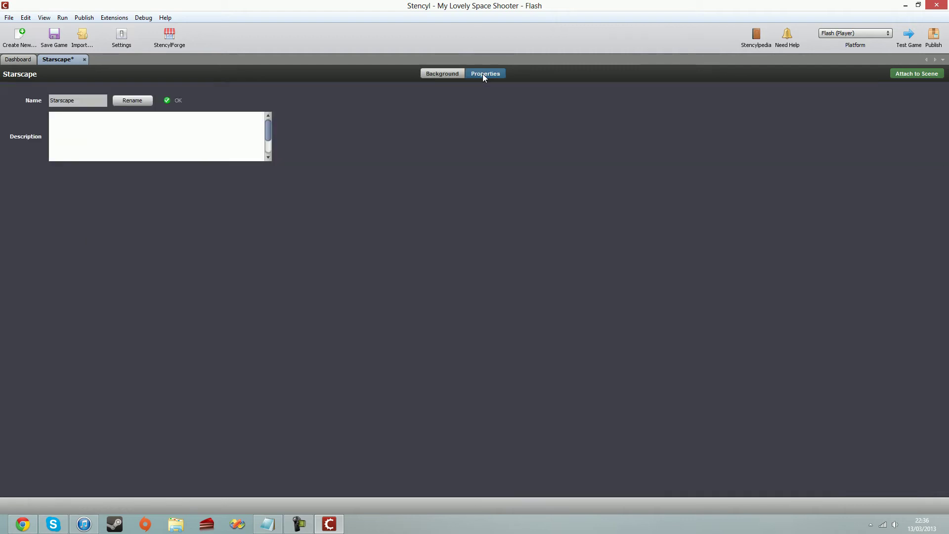
pyautogui.click(443, 73)
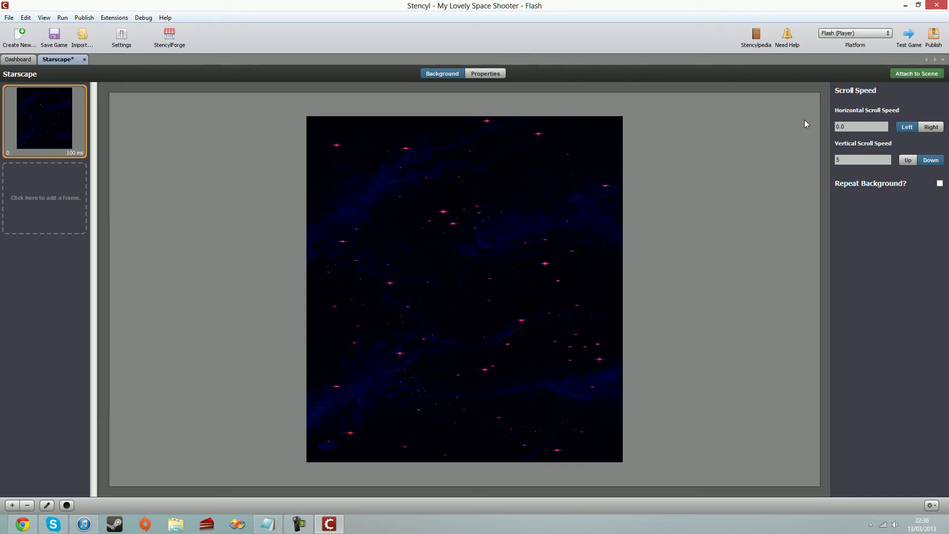
pyautogui.click(54, 35)
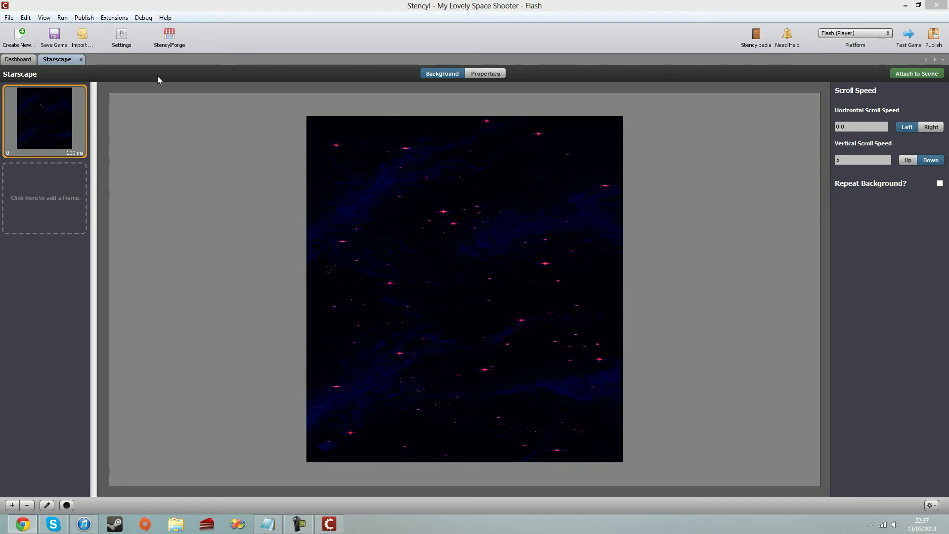
pyautogui.click(81, 60)
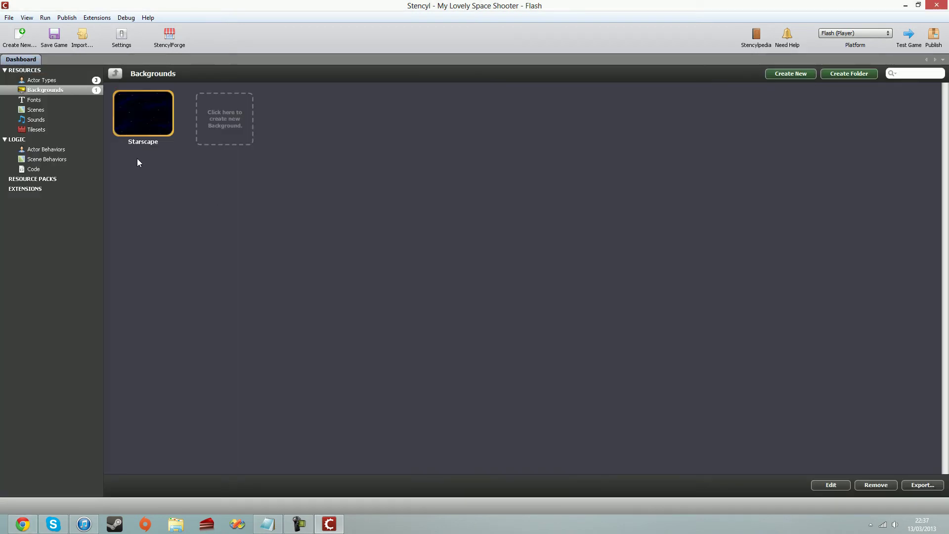
# - Create a sound named Explosion and try to import Explosion.png into it through the file chooser
pyautogui.click(37, 119)
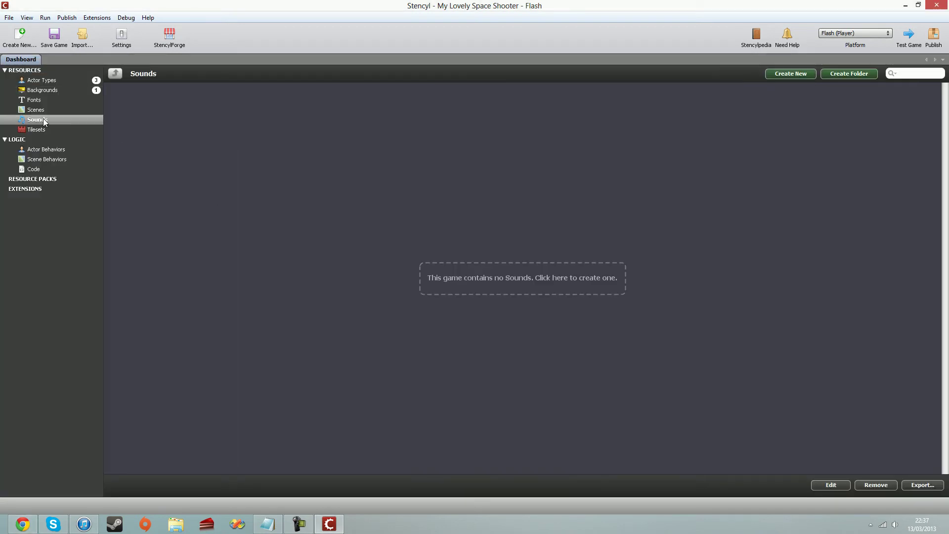
pyautogui.click(581, 280)
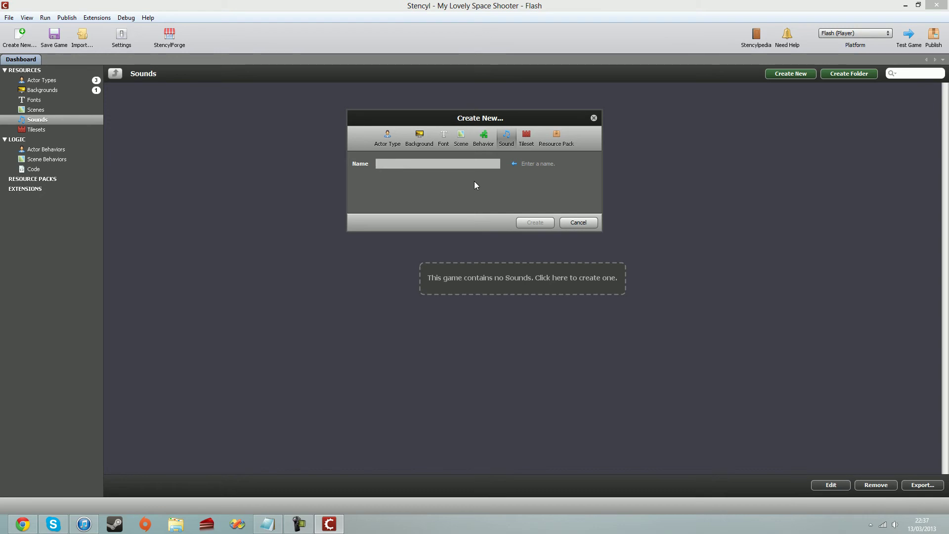
pyautogui.write('Explosion')
pyautogui.click(529, 222)
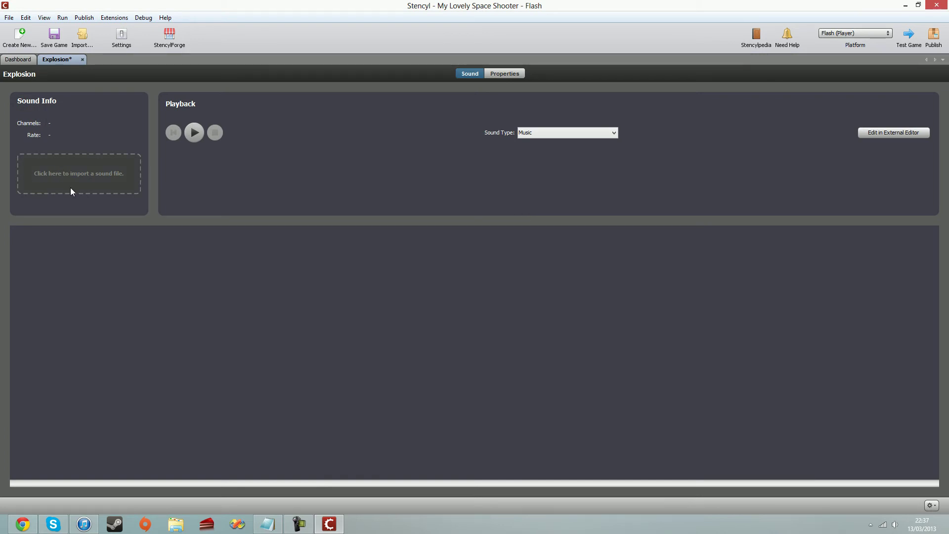
pyautogui.click(29, 184)
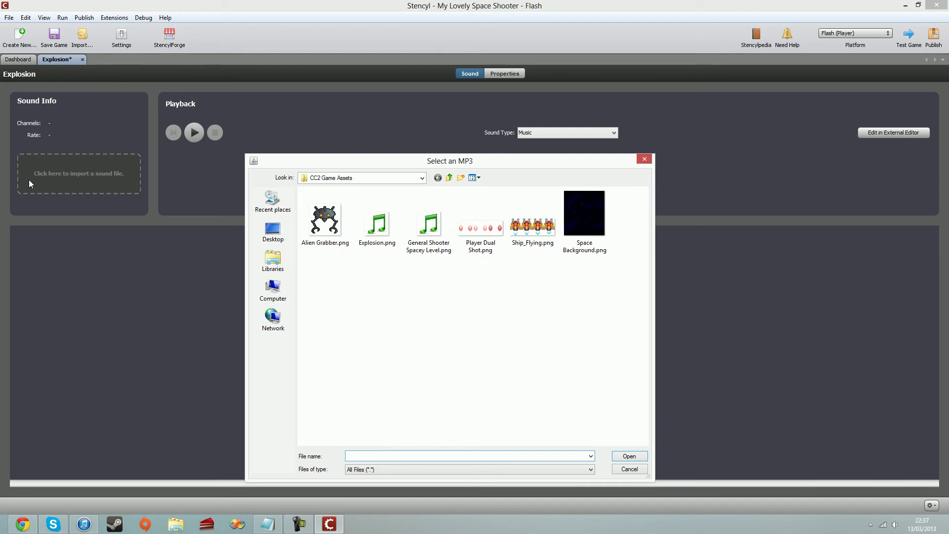
pyautogui.click(369, 223)
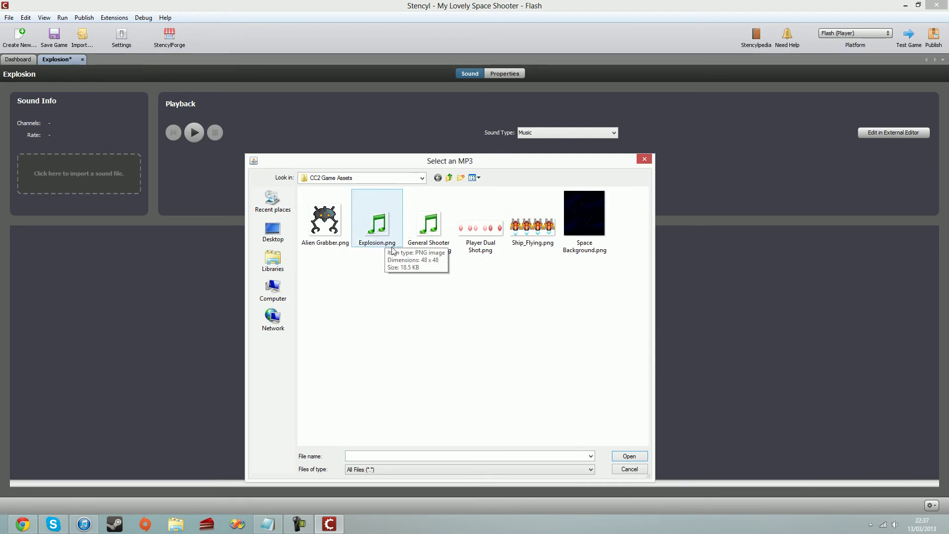
pyautogui.doubleClick(377, 226)
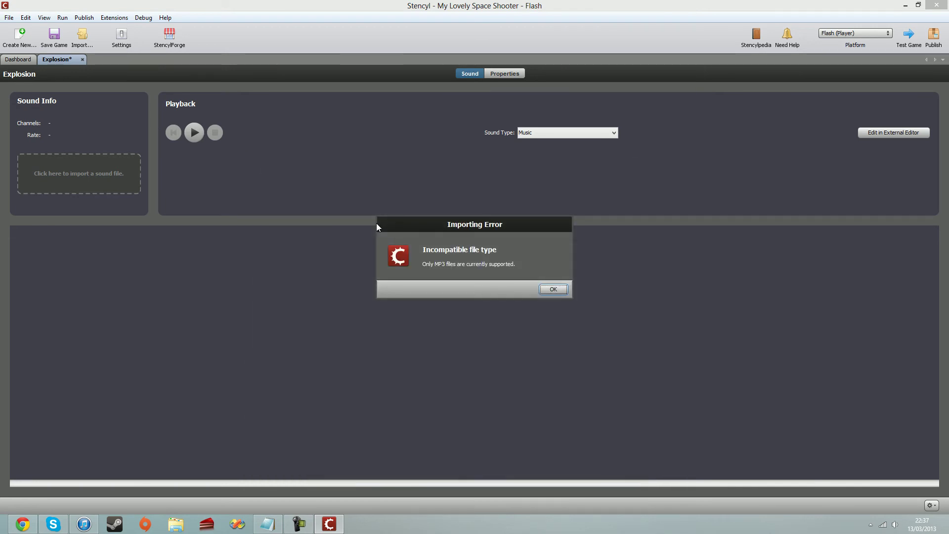
pyautogui.click(566, 290)
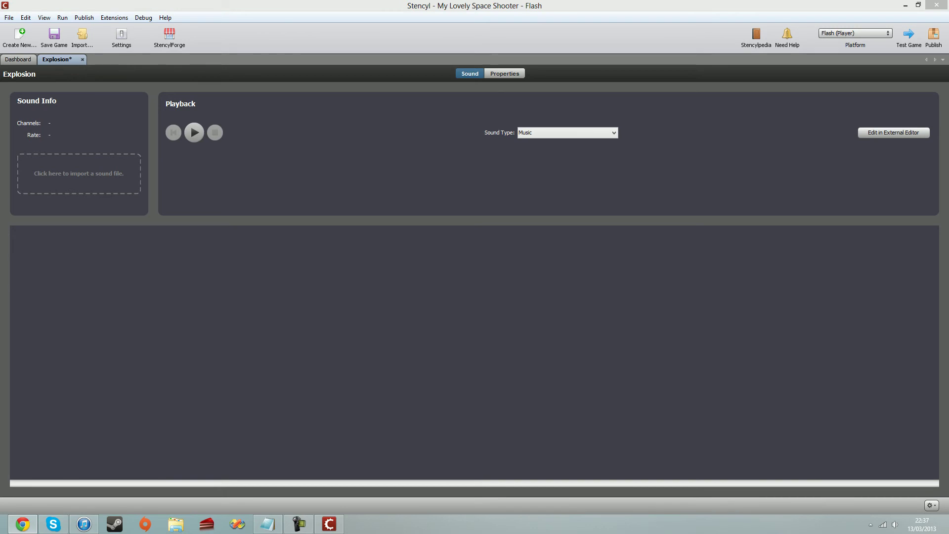
# - Close the empty Explosion sound and remove it from the game
pyautogui.click(82, 59)
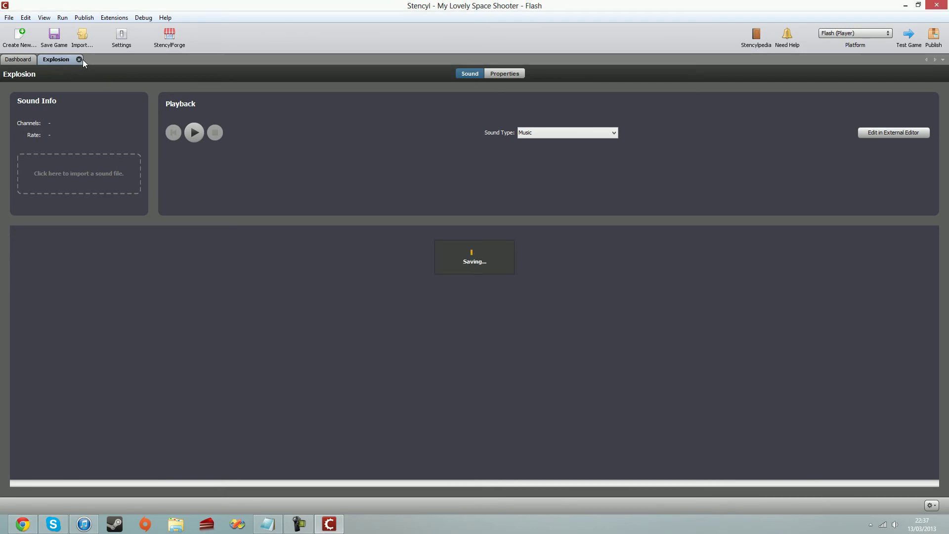
pyautogui.click(163, 91)
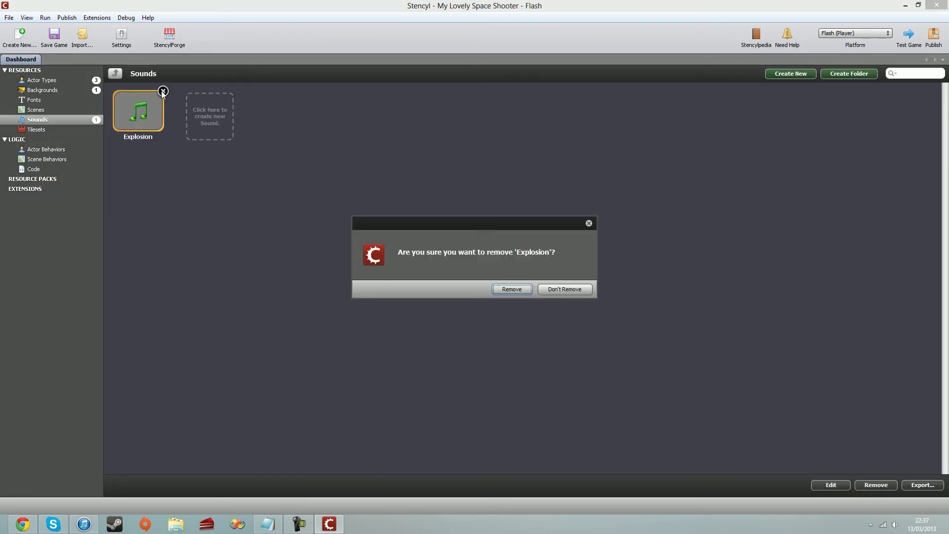
pyautogui.click(519, 289)
# - Open the CC2 Game Assets folder alongside the Stencyl window and import Explosion.png from it directly as a sound
pyautogui.doubleClick(289, 4)
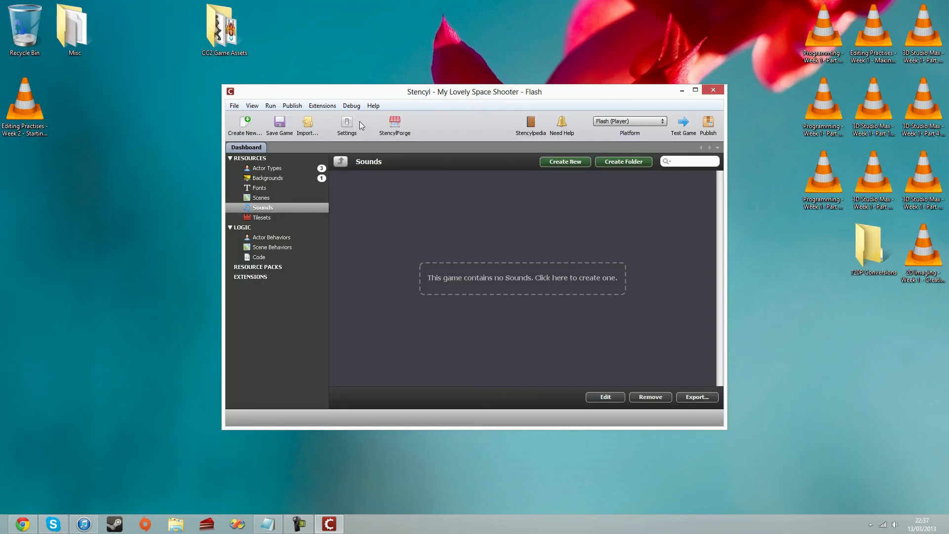
pyautogui.moveTo(345, 95); pyautogui.dragTo(416, 198)
pyautogui.doubleClick(221, 27)
pyautogui.moveTo(474, 202); pyautogui.dragTo(611, 316)
pyautogui.moveTo(546, 388); pyautogui.dragTo(560, 260)
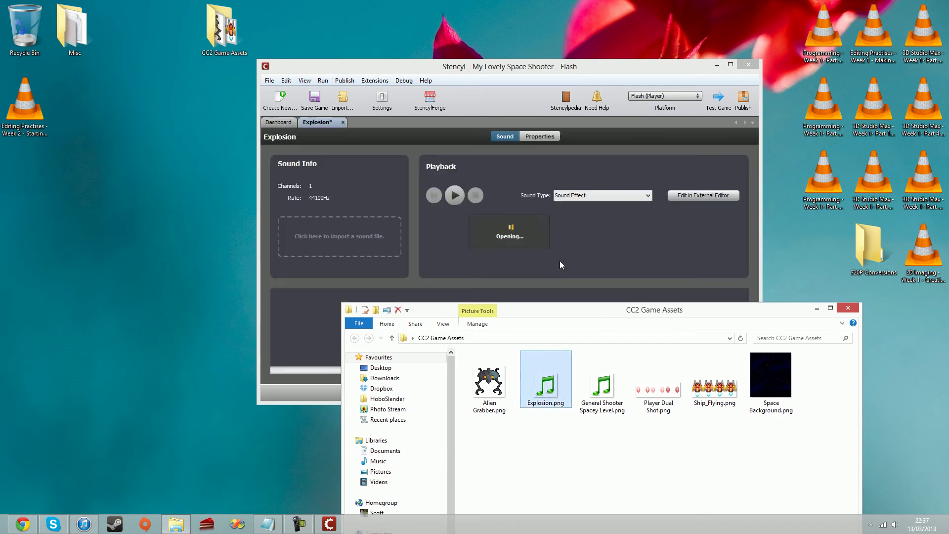
# - Play back the imported Explosion sound and choose Sound Effect as its type, closing the sound when finished
pyautogui.click(454, 195)
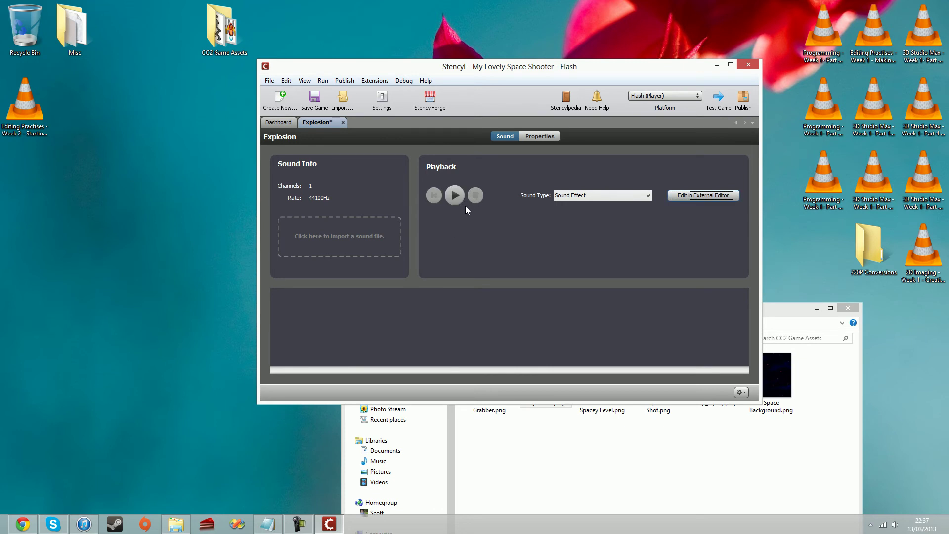
pyautogui.click(455, 195)
pyautogui.moveTo(494, 66); pyautogui.dragTo(328, 35)
pyautogui.click(424, 167)
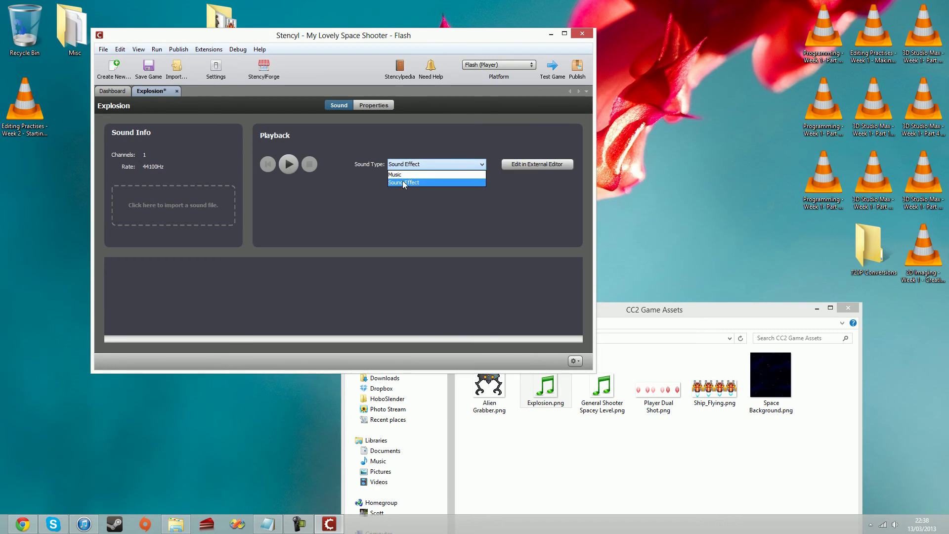
pyautogui.click(410, 180)
pyautogui.hotkey('alt', 'Tab')
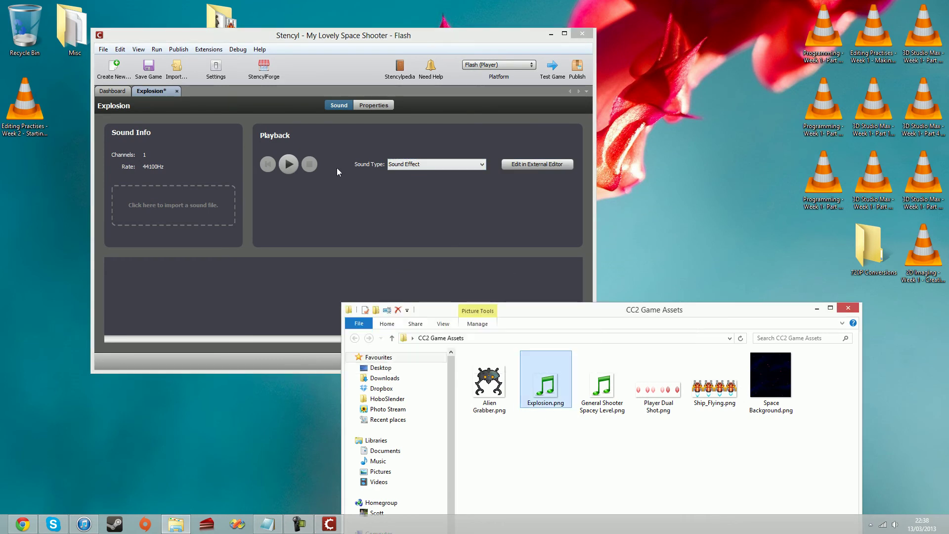
pyautogui.click(177, 91)
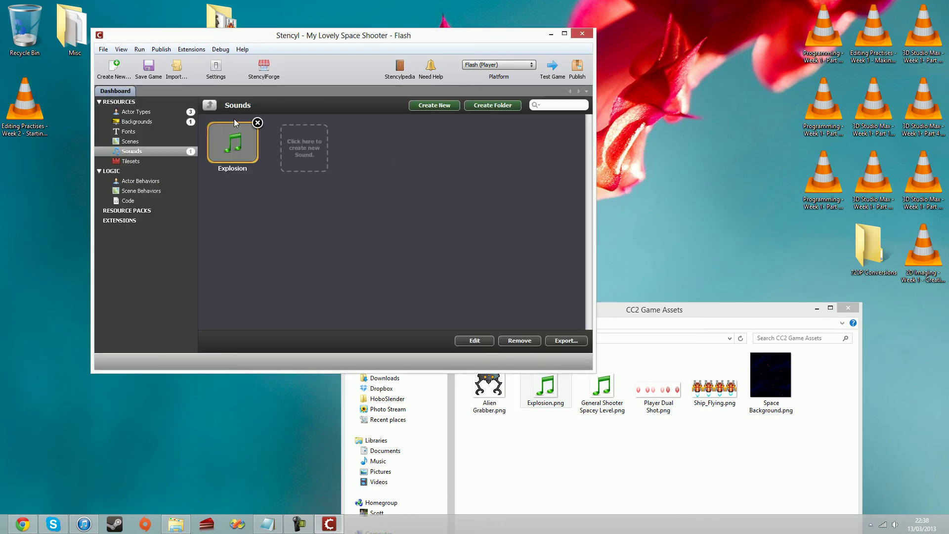
# - Import General Shooter Spacey Level.png from the assets folder as a sound and set its type to Music
pyautogui.click(649, 320)
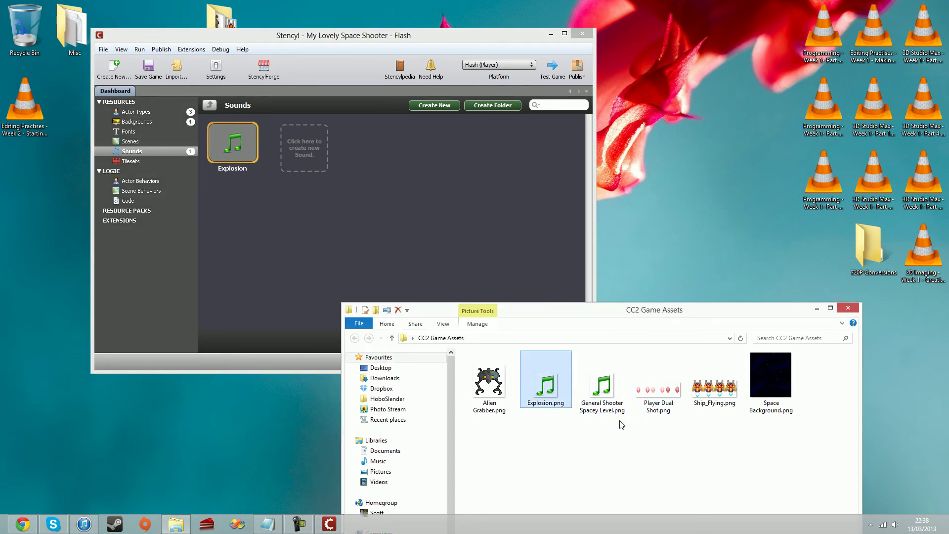
pyautogui.click(601, 385)
pyautogui.moveTo(602, 399); pyautogui.dragTo(293, 174)
pyautogui.click(420, 164)
pyautogui.click(396, 175)
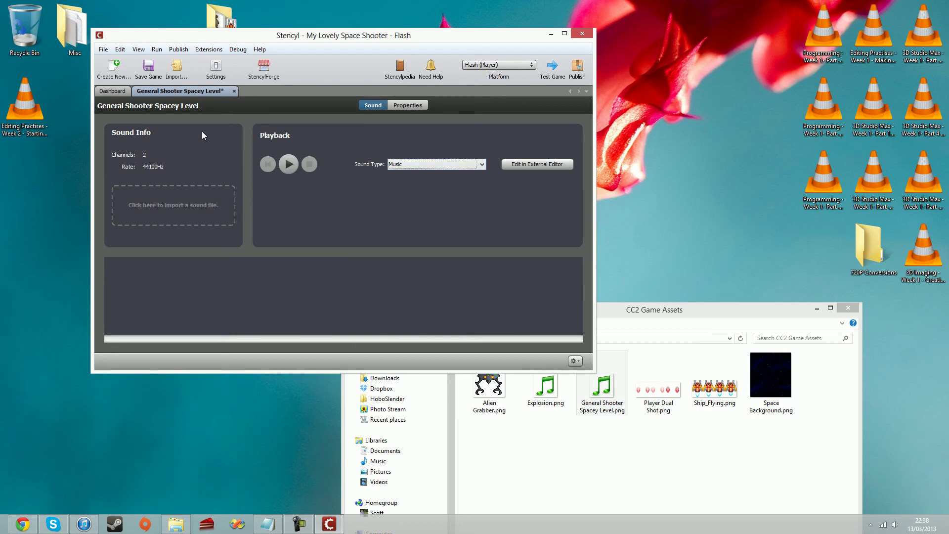
pyautogui.click(234, 91)
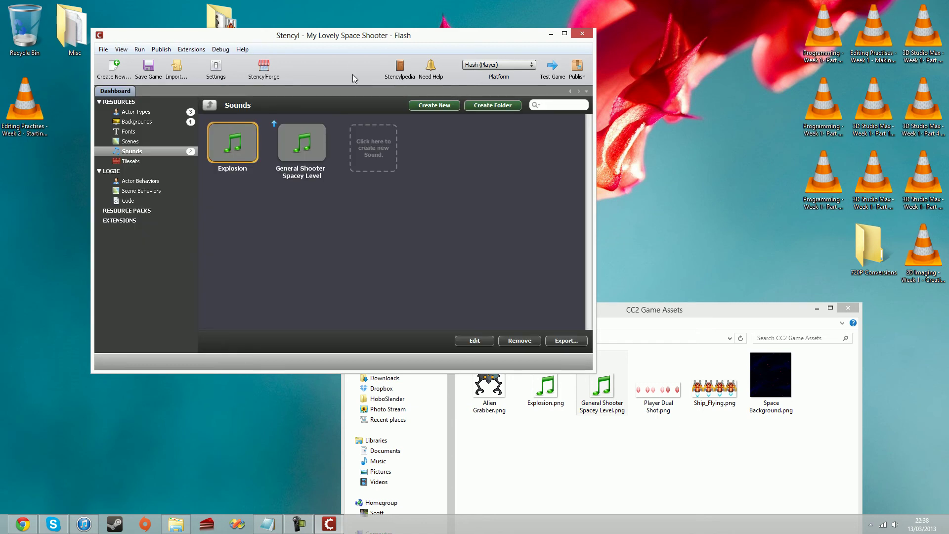
# - Import Space Background.png from the assets folder directly as a new background and close its editor
pyautogui.click(154, 123)
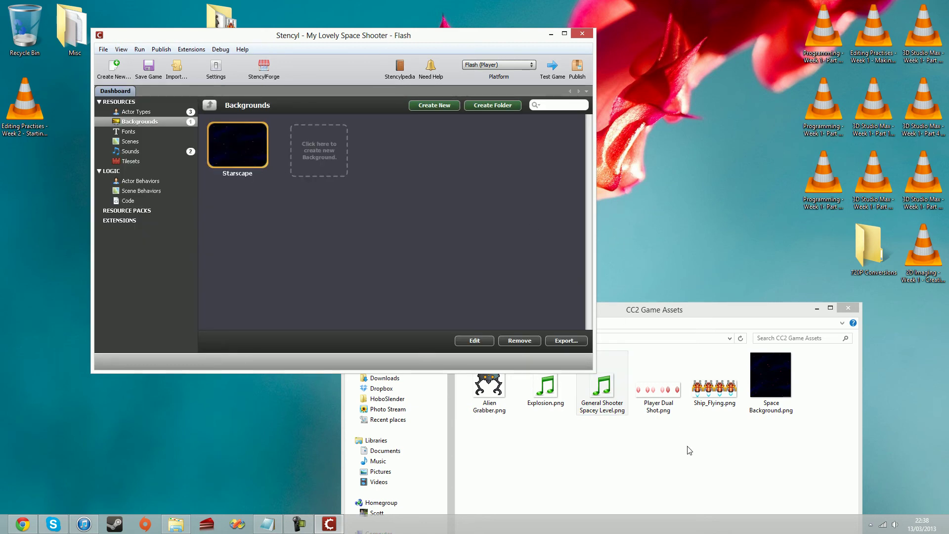
pyautogui.click(764, 395)
pyautogui.moveTo(769, 380); pyautogui.dragTo(326, 166)
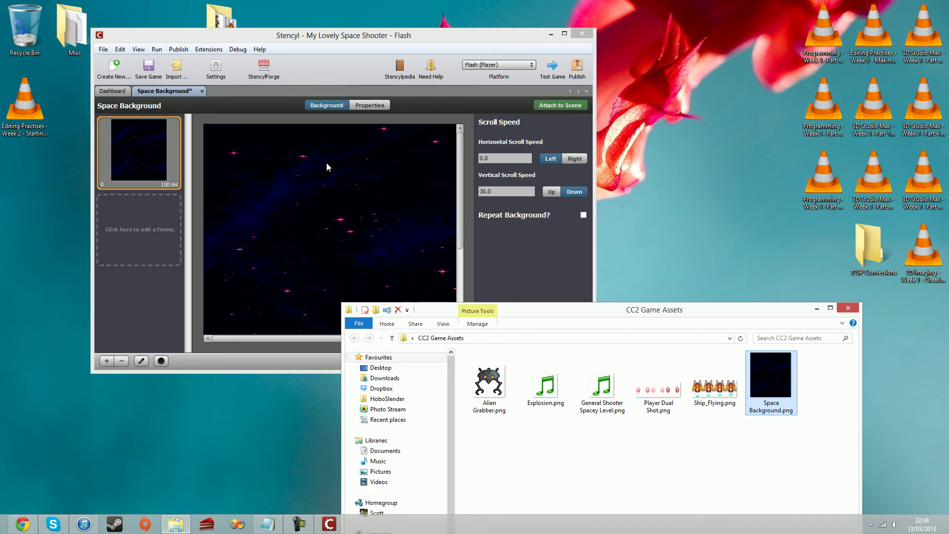
pyautogui.click(202, 91)
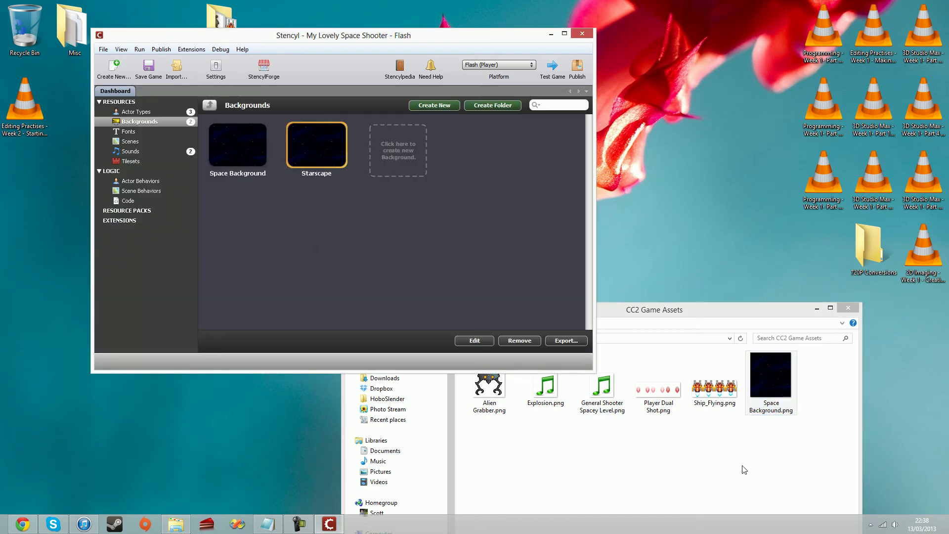
# - Remove the Starscape background from the game
pyautogui.click(346, 123)
pyautogui.click(380, 231)
# - Try to import Ship_Flying.png from the assets folder as an actor type, and return to the Sounds resources
pyautogui.click(138, 112)
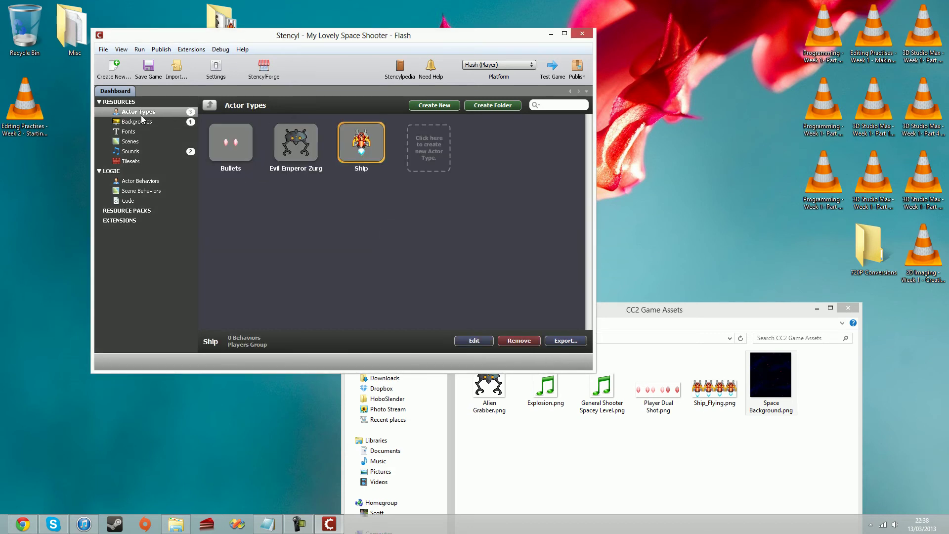
pyautogui.moveTo(714, 380); pyautogui.dragTo(457, 171)
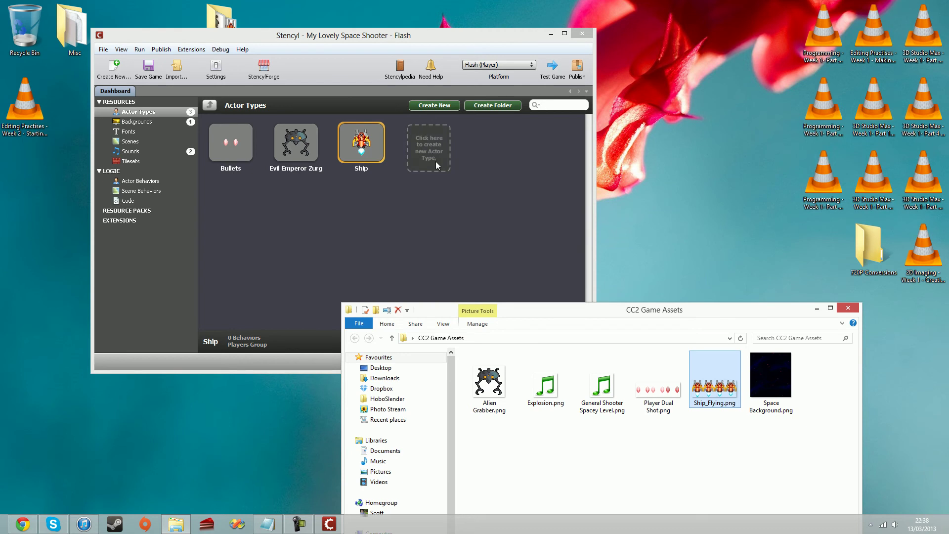
pyautogui.click(135, 122)
pyautogui.click(131, 151)
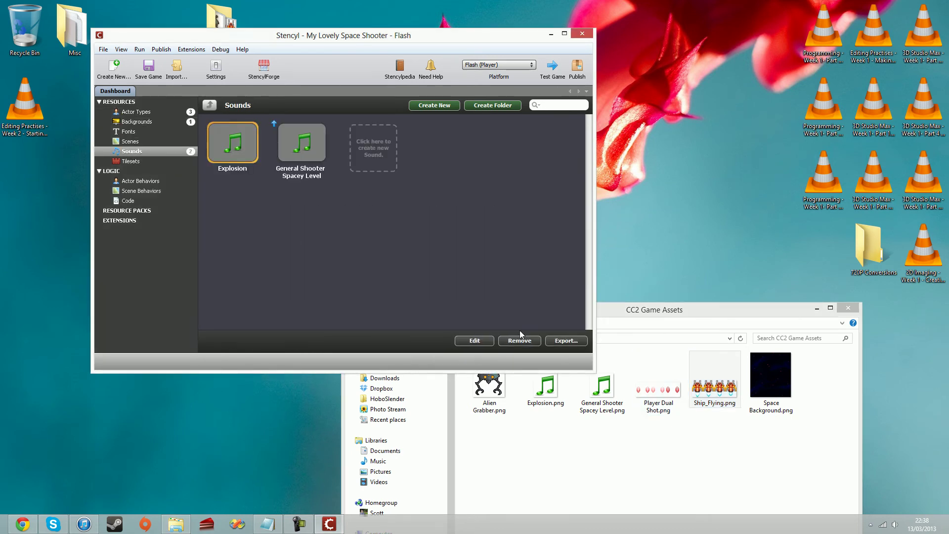
# - Minimise the game assets folder window and maximise the Stencyl window
pyautogui.click(816, 308)
pyautogui.doubleClick(436, 36)
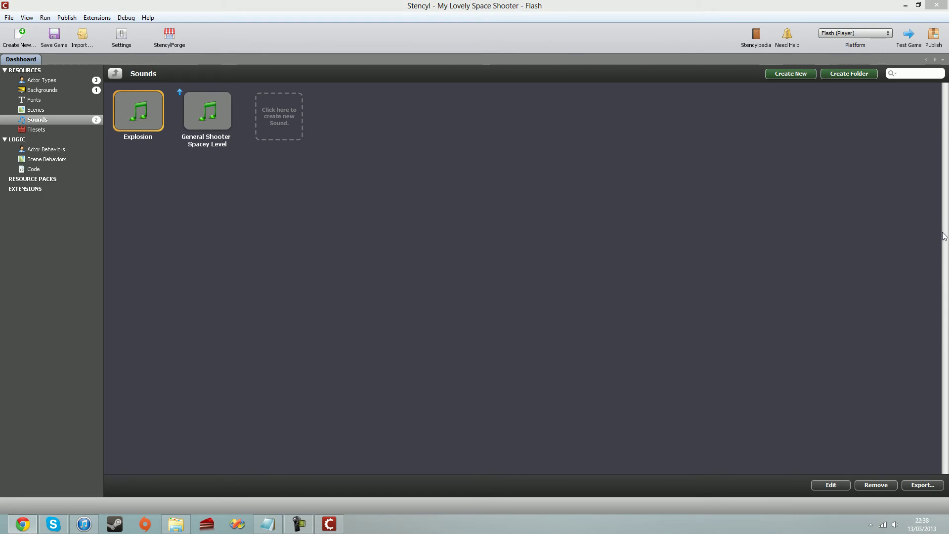
pyautogui.press('Right')
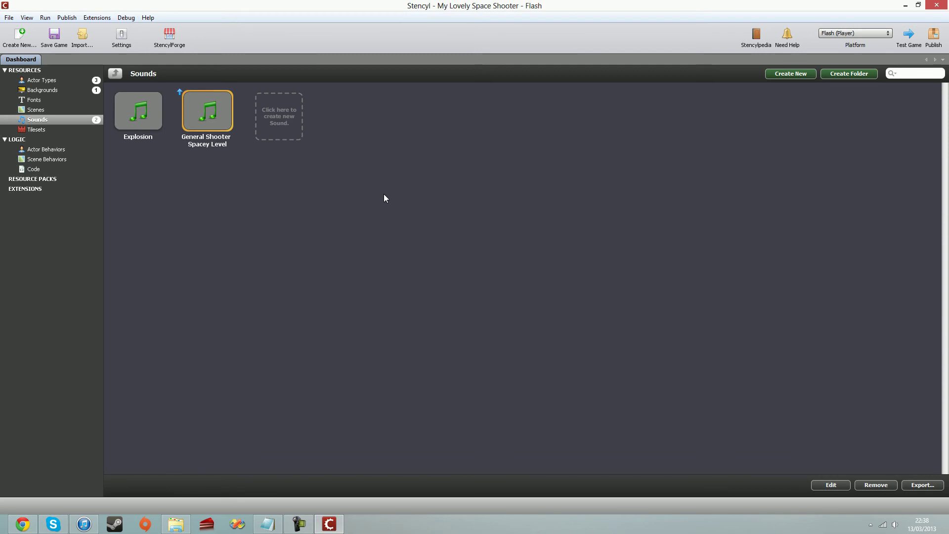
# - Start a new scene in the game's Scenes resources and name it Death Star
pyautogui.click(40, 109)
pyautogui.click(536, 280)
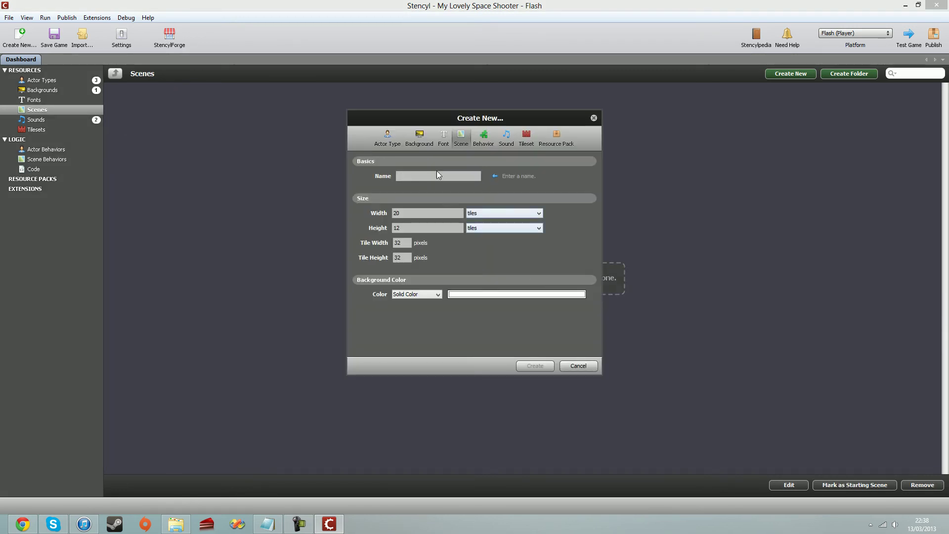
pyautogui.write('spac')
pyautogui.press('BackSpace')
pyautogui.press('BackSpace')
pyautogui.press('BackSpace')
pyautogui.press('BackSpace')
pyautogui.press('BackSpace')
pyautogui.press('BackSpace')
pyautogui.write('Death Star')
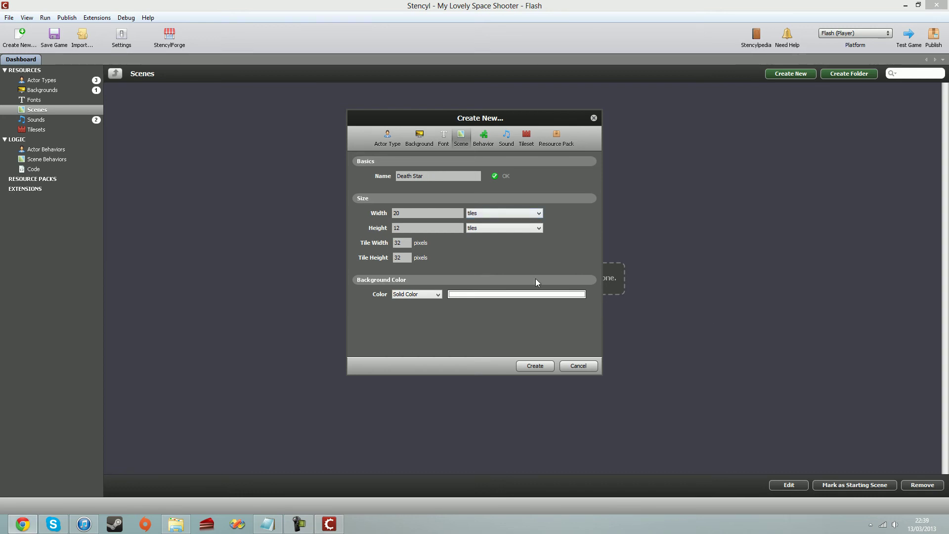
# - Keep the scene size at 20 by 12 tiles with the solid background color and create the scene
pyautogui.click(473, 215)
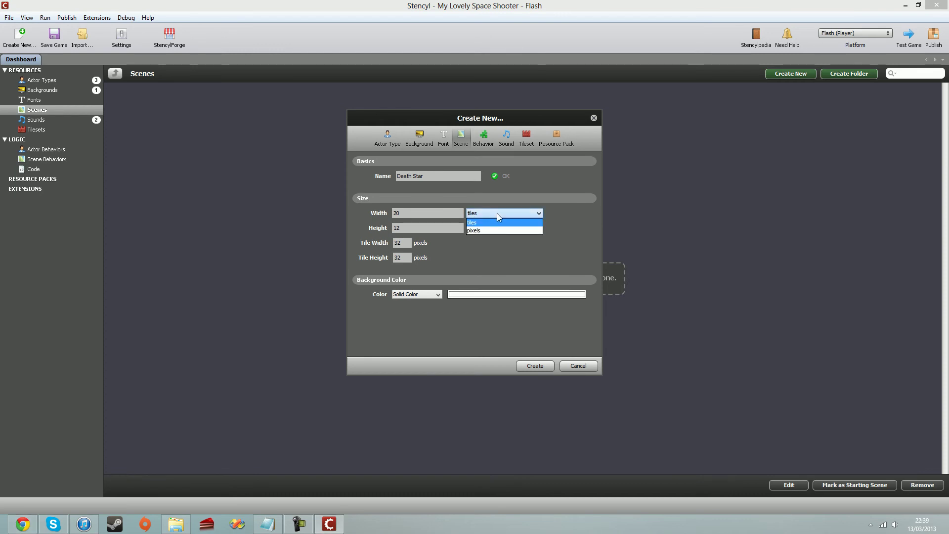
pyautogui.click(482, 219)
pyautogui.click(406, 217)
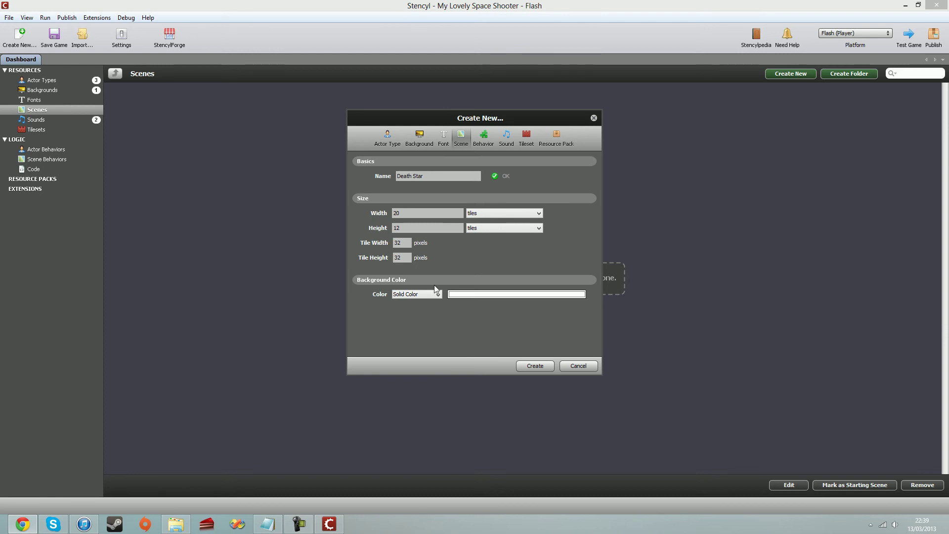
pyautogui.click(535, 366)
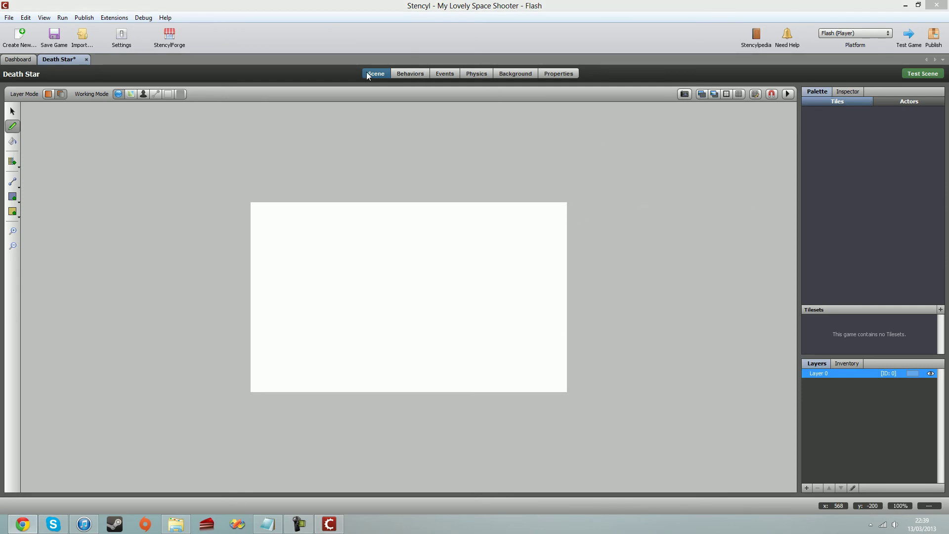
# - Add Space Background to the Death Star scene's backgrounds
pyautogui.click(502, 72)
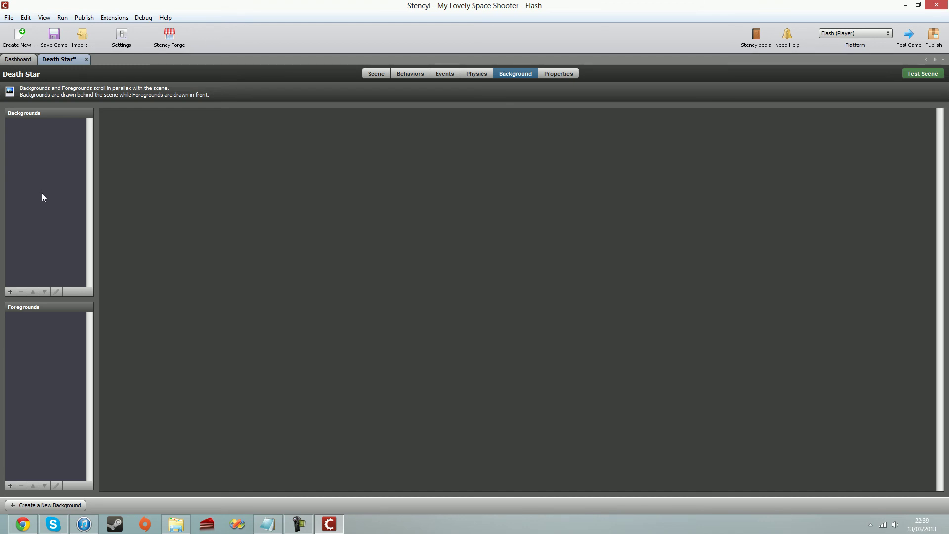
pyautogui.click(10, 292)
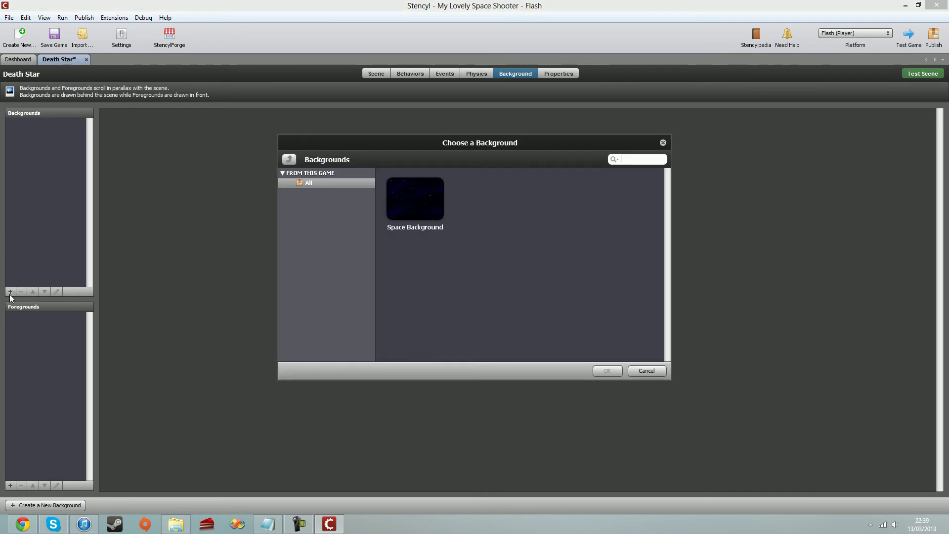
pyautogui.click(425, 201)
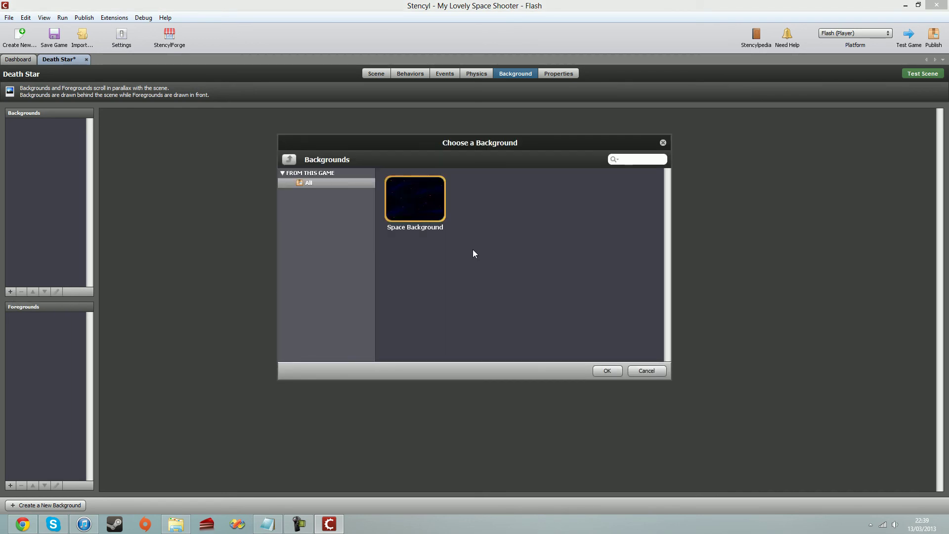
pyautogui.click(606, 371)
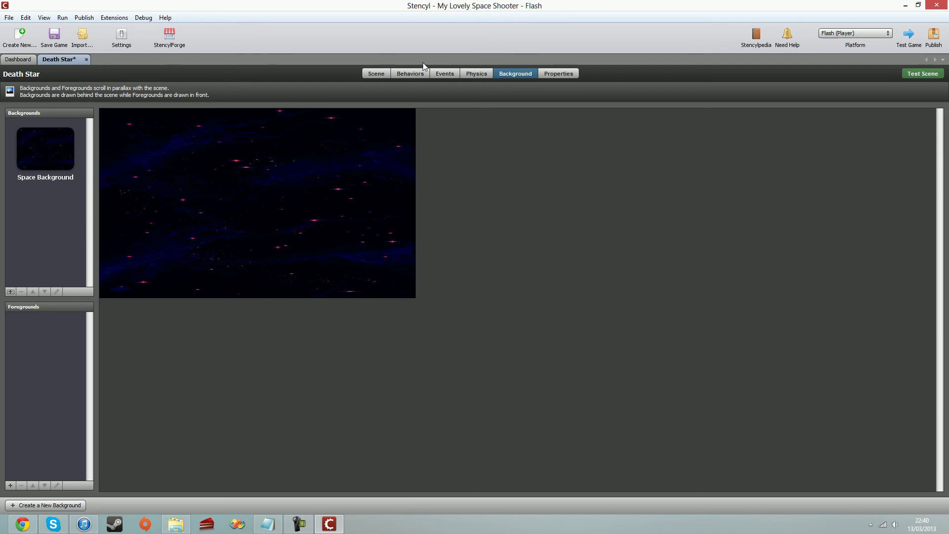
# - Return to the scene layout, save the game, and test the Death Star scene, closing the player window when done
pyautogui.click(373, 73)
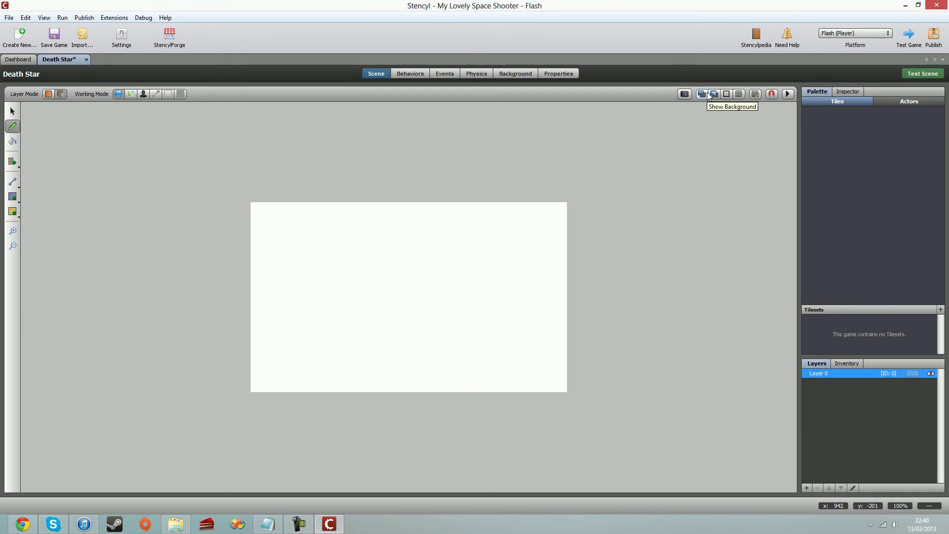
pyautogui.click(58, 43)
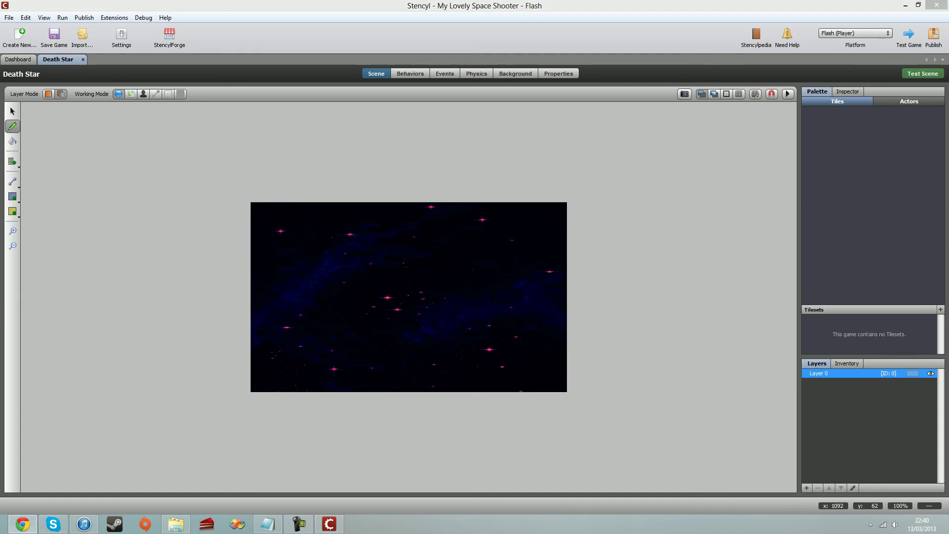
pyautogui.click(923, 73)
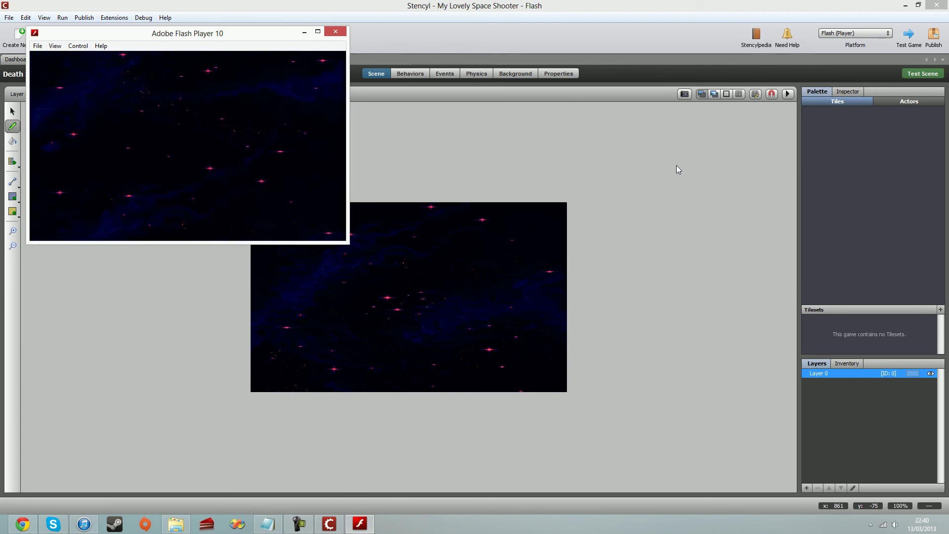
pyautogui.click(327, 33)
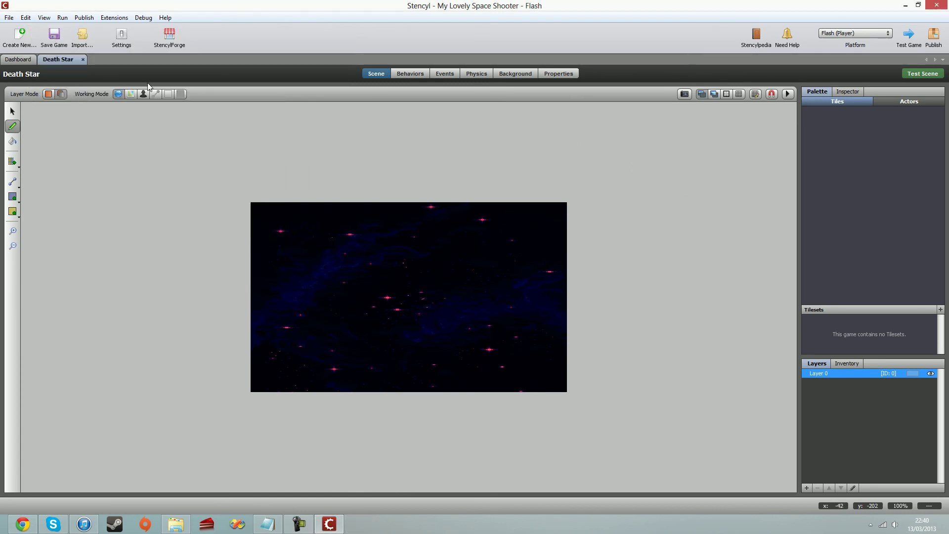
# - Open the Space Background resource for editing and set its vertical scroll to Up at speed 5
pyautogui.click(21, 60)
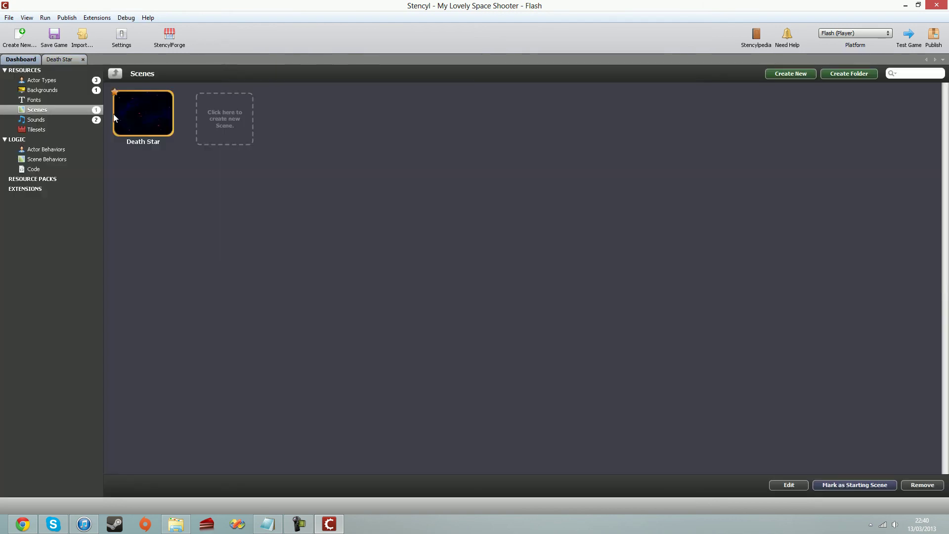
pyautogui.click(43, 90)
pyautogui.doubleClick(150, 120)
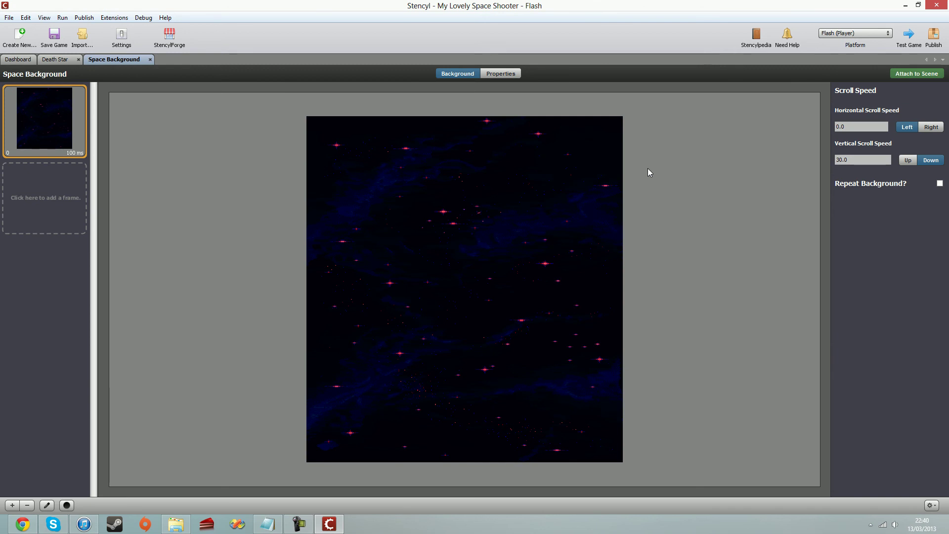
pyautogui.click(908, 160)
pyautogui.moveTo(875, 160); pyautogui.dragTo(801, 162)
pyautogui.write('5')
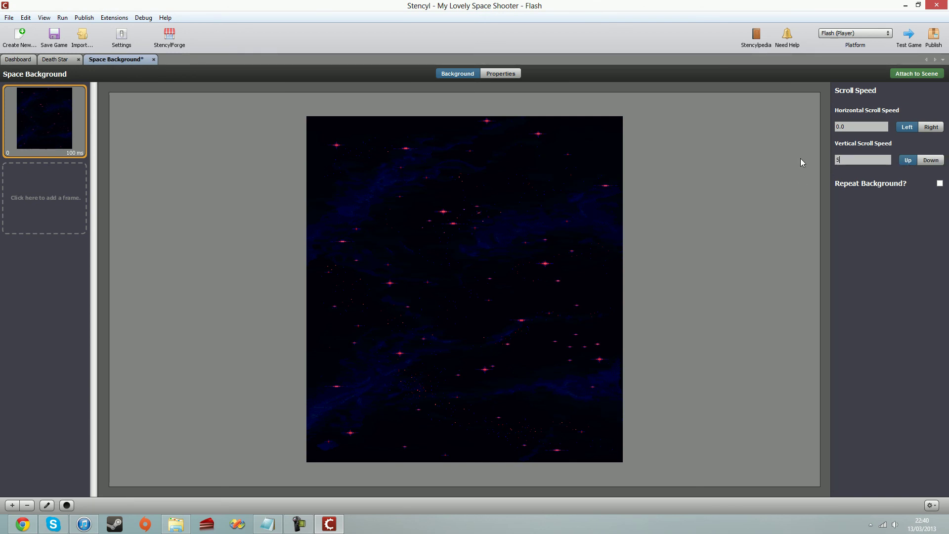
# - Test the game with the new scroll settings, and close the player and the Space Background editor
pyautogui.click(909, 48)
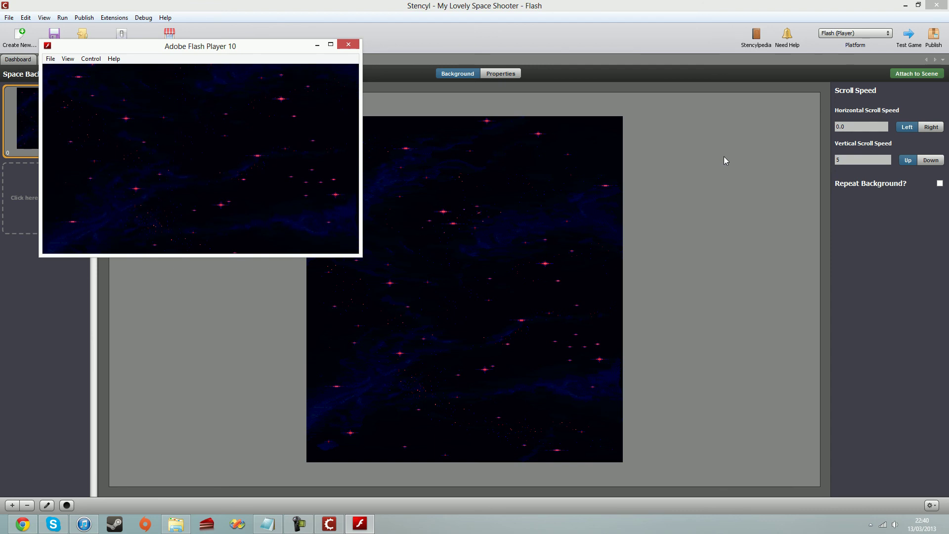
pyautogui.click(348, 44)
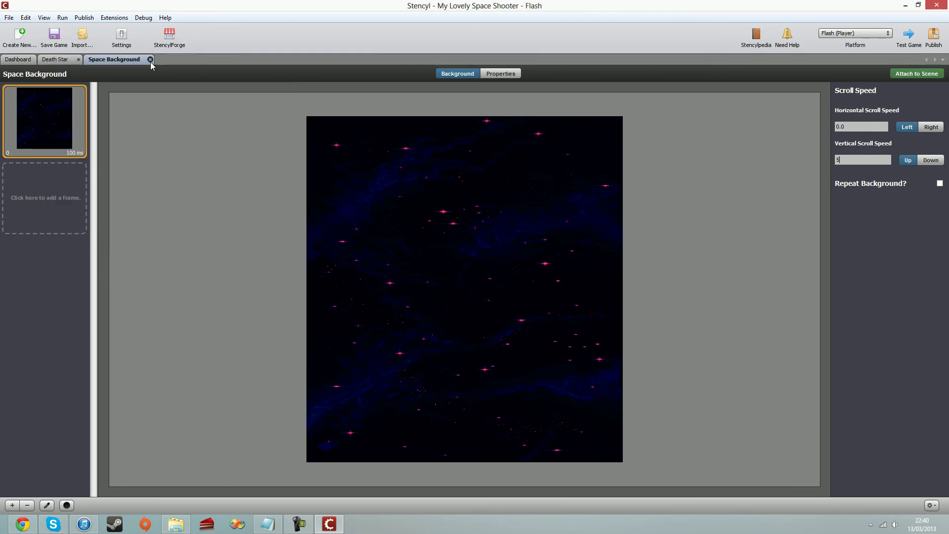
pyautogui.click(150, 59)
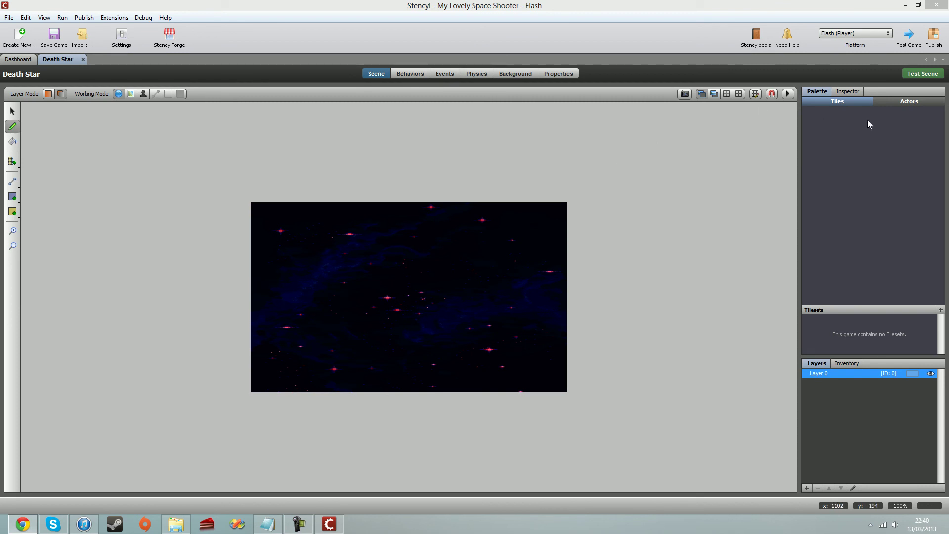
# - Place one Ship actor near the bottom centre of the Death Star scene
pyautogui.click(897, 100)
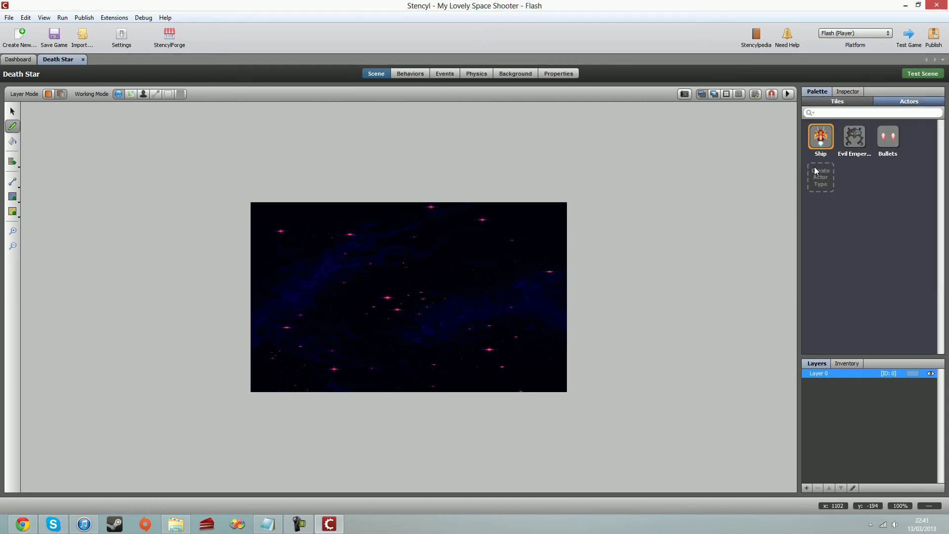
pyautogui.click(888, 136)
pyautogui.click(822, 145)
pyautogui.click(407, 377)
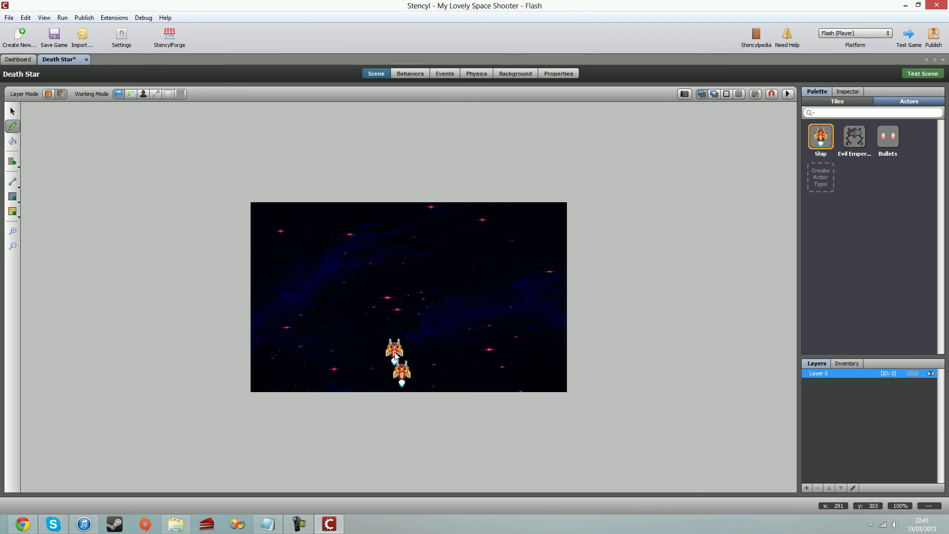
pyautogui.press('f')
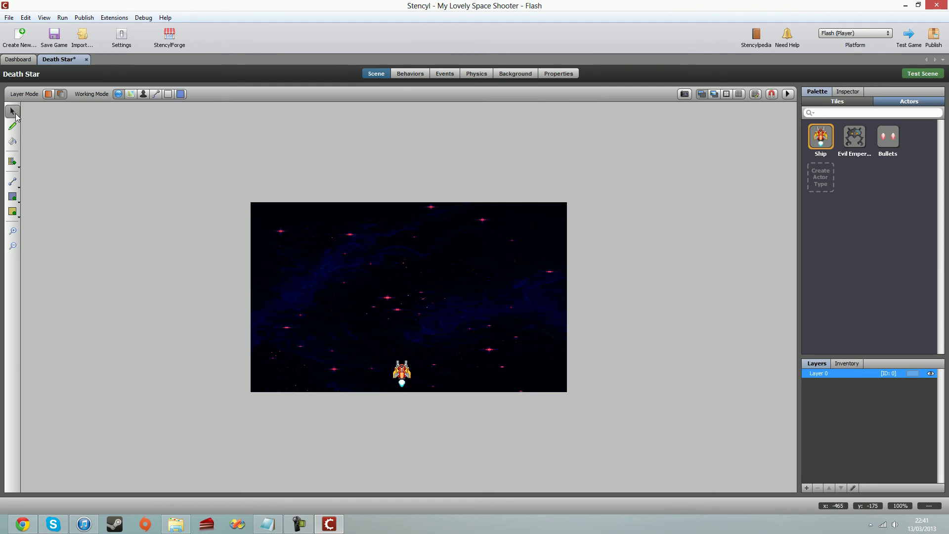
pyautogui.click(13, 126)
pyautogui.moveTo(353, 255); pyautogui.dragTo(491, 335)
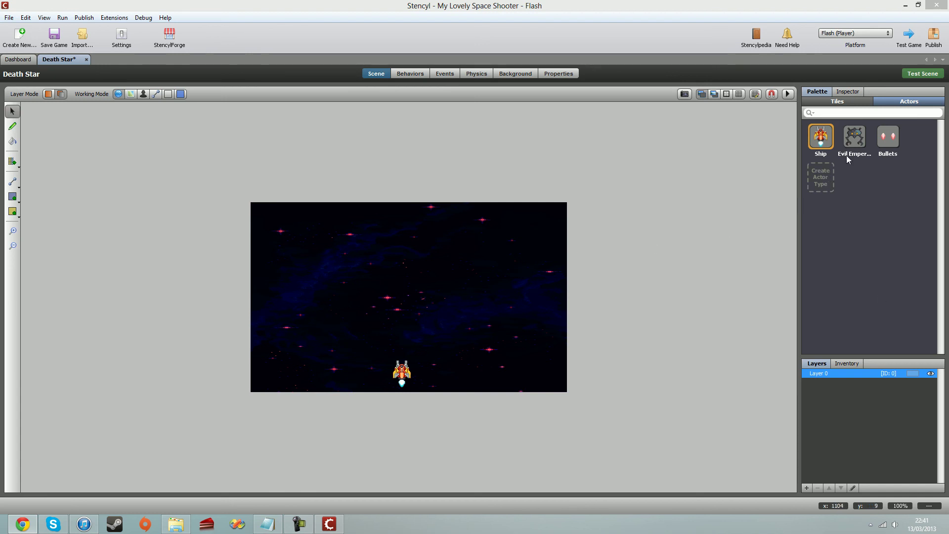
# - Place three Evil Emperor-type alien actors in an evenly spaced row across the upper part of the scene, starting near its left edge
pyautogui.click(854, 138)
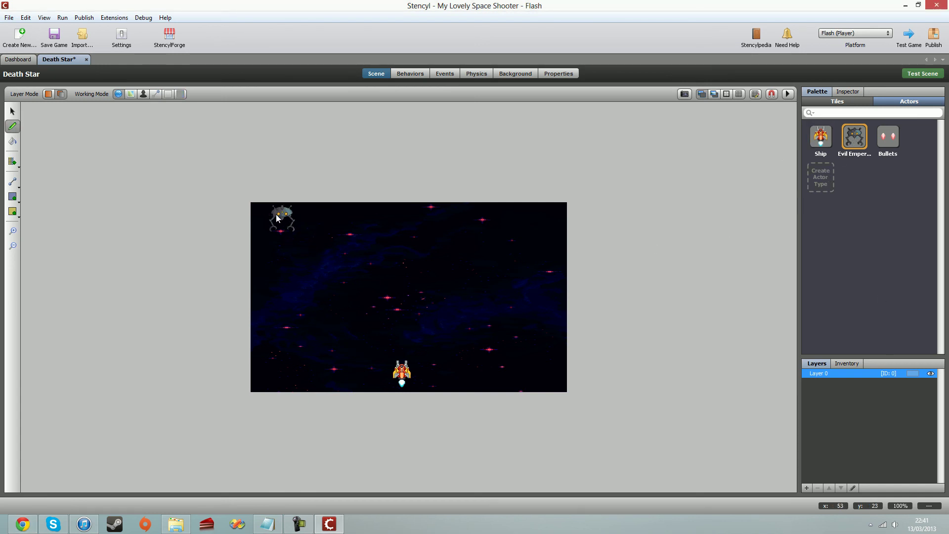
pyautogui.click(273, 225)
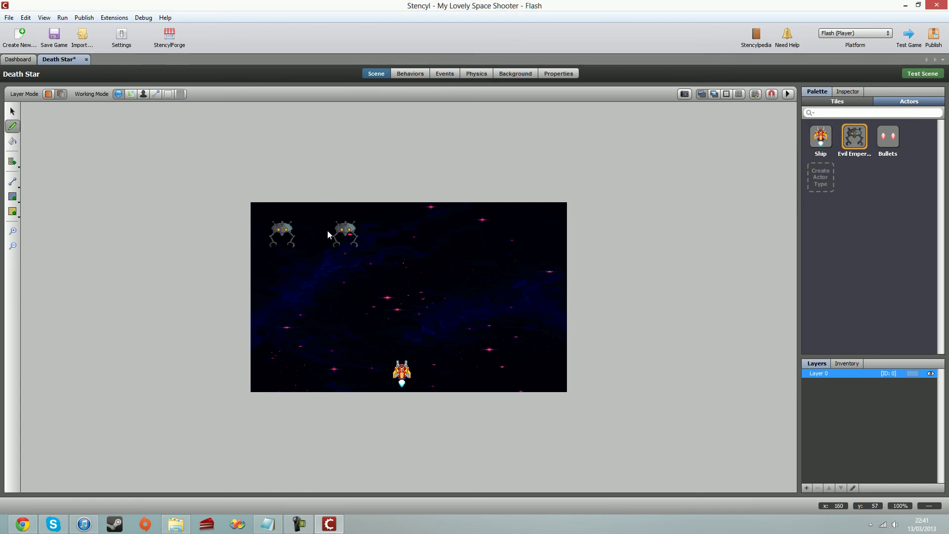
pyautogui.click(345, 234)
pyautogui.click(408, 235)
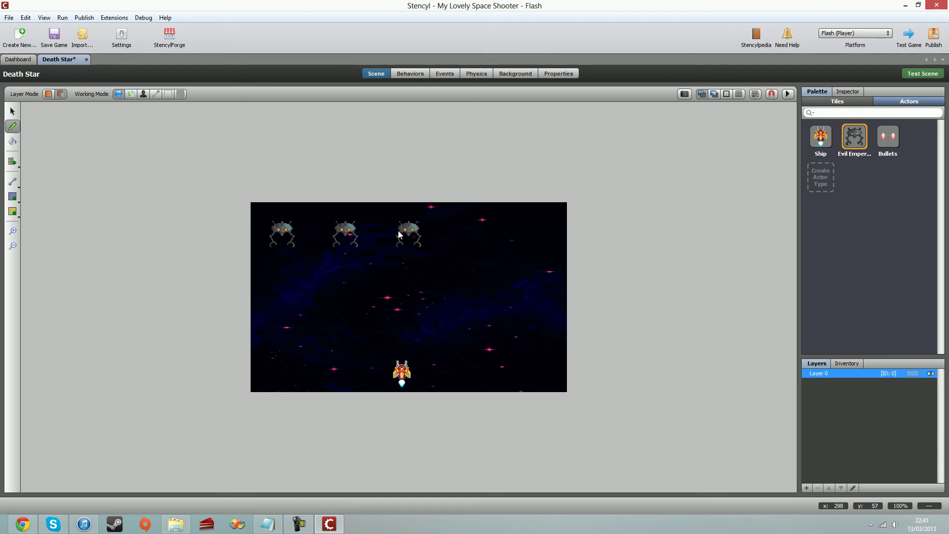